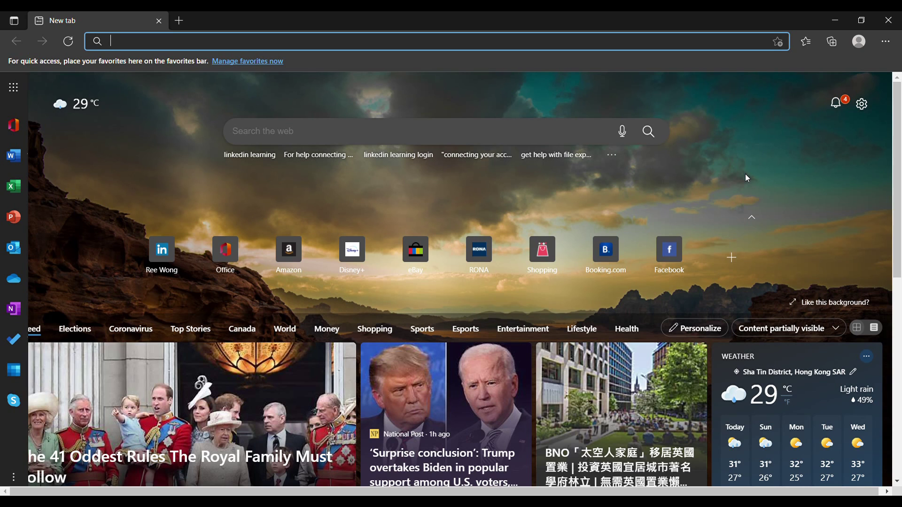
Search Bing for 'havard linkedin learning' from the Edge address bar
{"action": "type", "text": "h"}
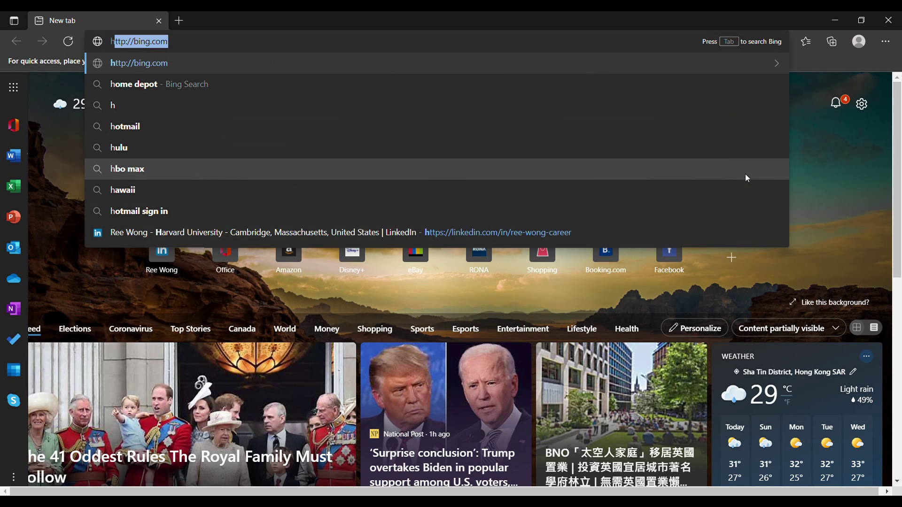
{"action": "key", "text": "Escape"}
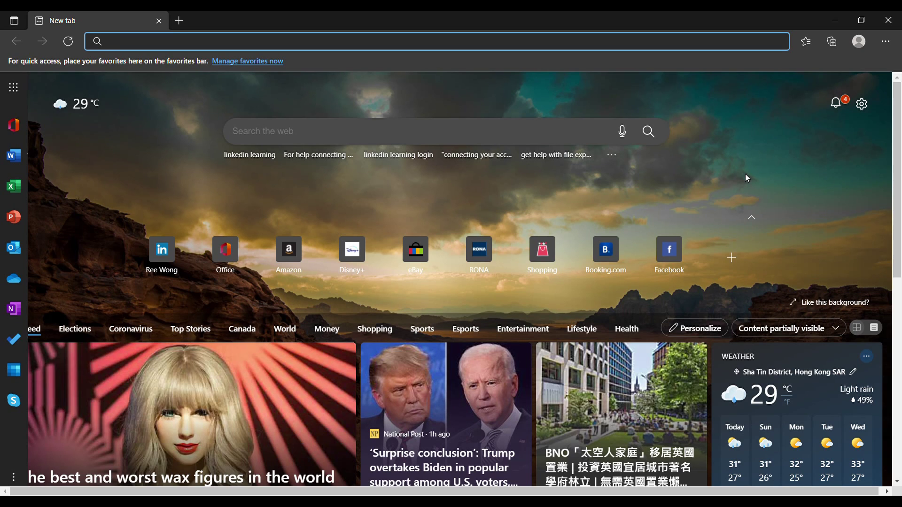
{"action": "type", "text": "havard linkedin le"}
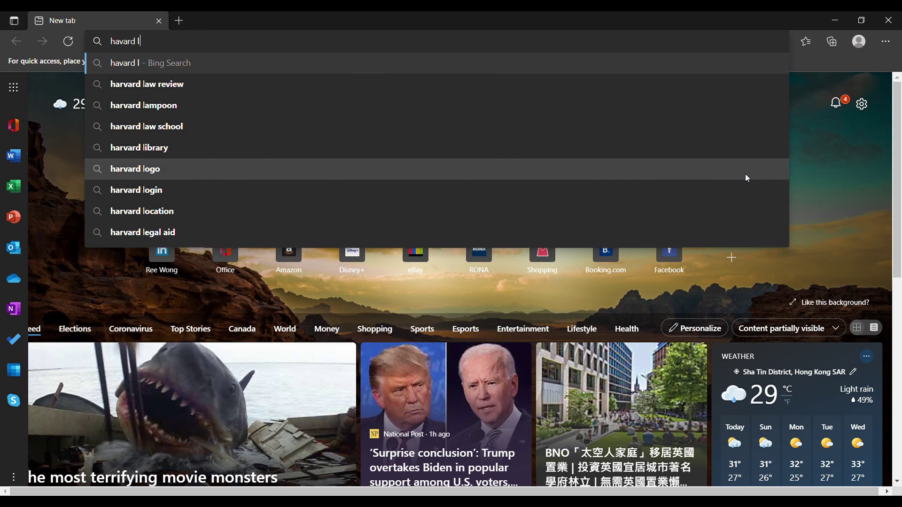
{"action": "type", "text": "arning"}
{"action": "key", "text": "Return"}
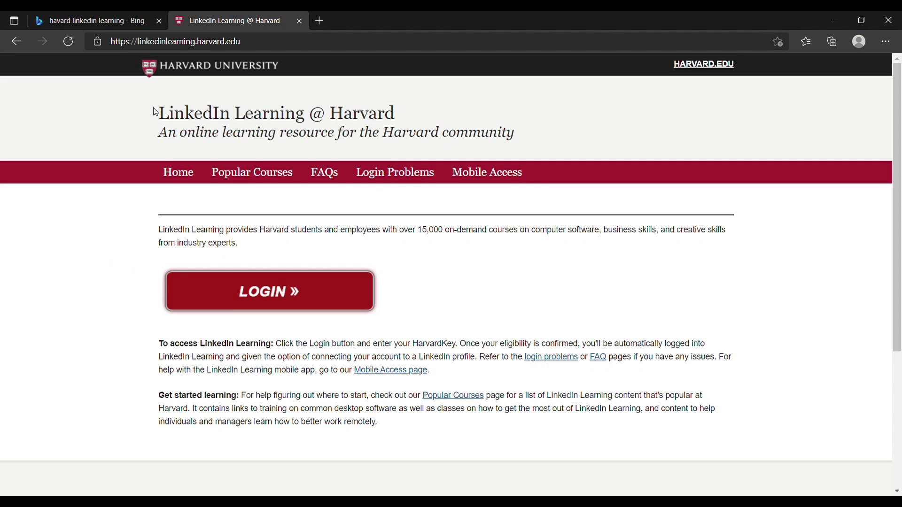
Highlight the Harvard site's title, page heading and first description paragraph to point them out
{"action": "left_click_drag", "start_coordinate": [155, 112], "coordinate": [571, 139]}
{"action": "left_click", "coordinate": [571, 139]}
{"action": "triple_click", "coordinate": [194, 92]}
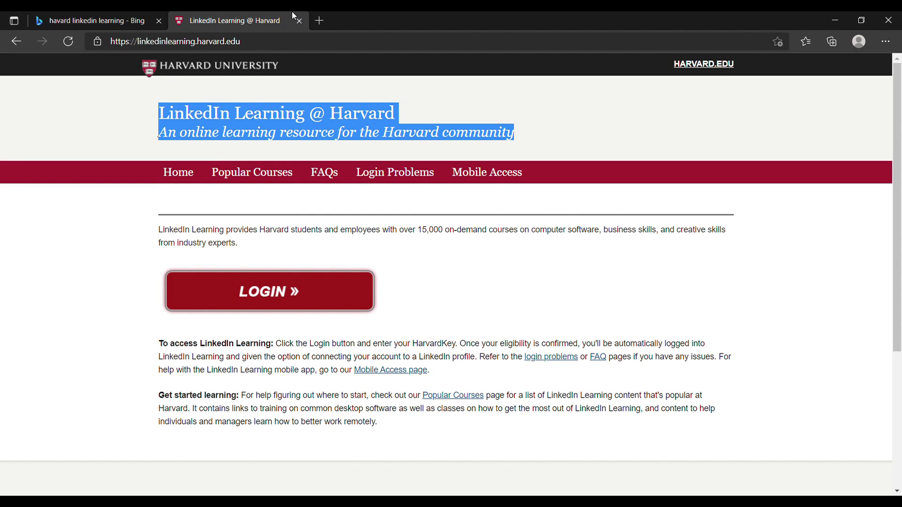
{"action": "left_click", "coordinate": [160, 233]}
{"action": "left_click_drag", "start_coordinate": [151, 229], "coordinate": [268, 252]}
{"action": "left_click", "coordinate": [321, 245]}
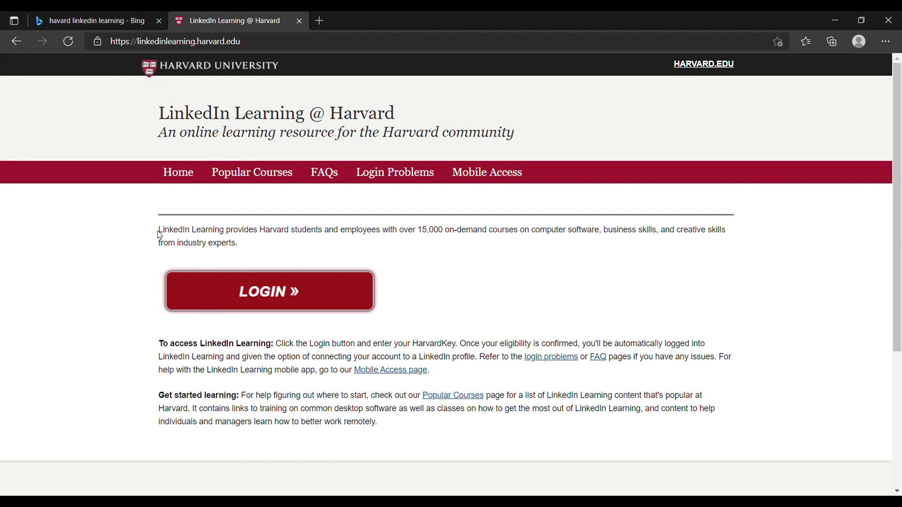
Close the Harvard tab and delete the misspelled 'havard' from the Bing query
{"action": "left_click", "coordinate": [300, 21]}
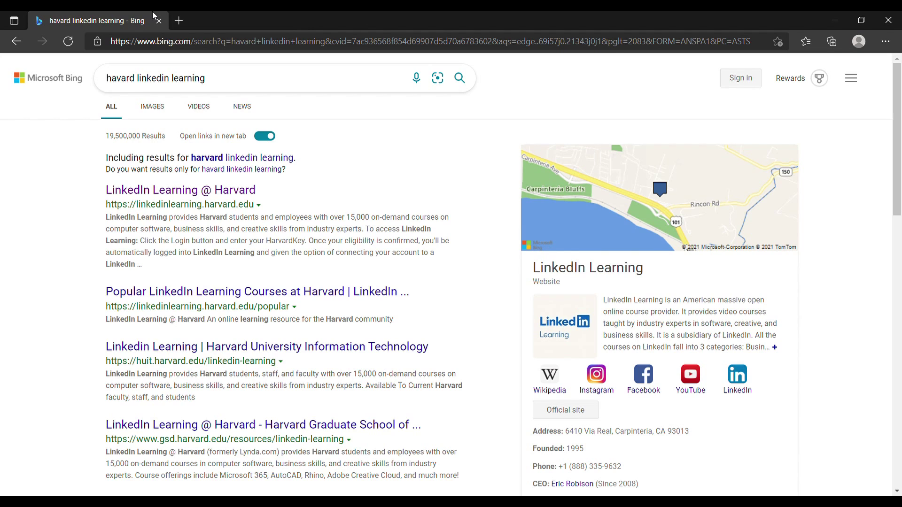
{"action": "left_click", "coordinate": [213, 86]}
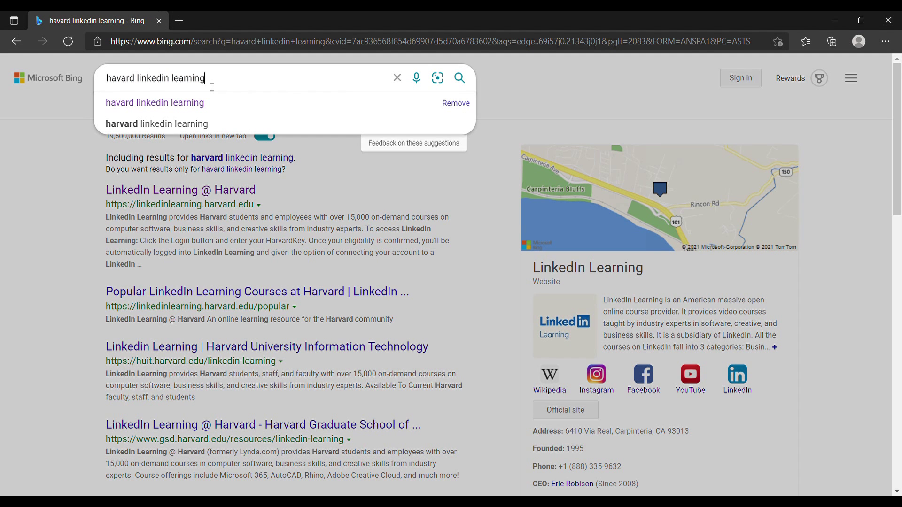
{"action": "key", "text": "ctrl+Left"}
{"action": "key", "text": "ctrl+Left"}
{"action": "key", "text": "ctrl+shift+Left"}
{"action": "key", "text": "BackSpace"}
Search 'linkedin learning login', open the linkedin.com/learning result, and close the Bing tab
{"action": "key", "text": "ctrl+Right"}
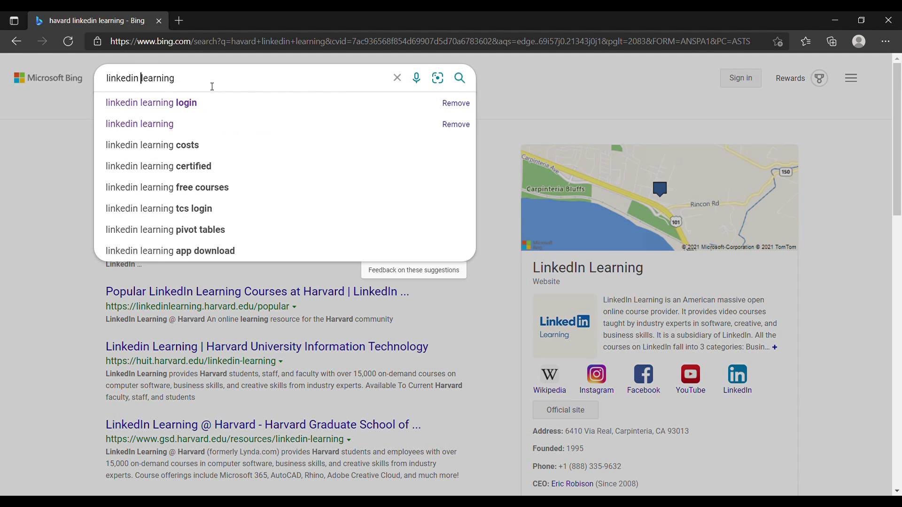
{"action": "key", "text": "Down"}
{"action": "key", "text": "Return"}
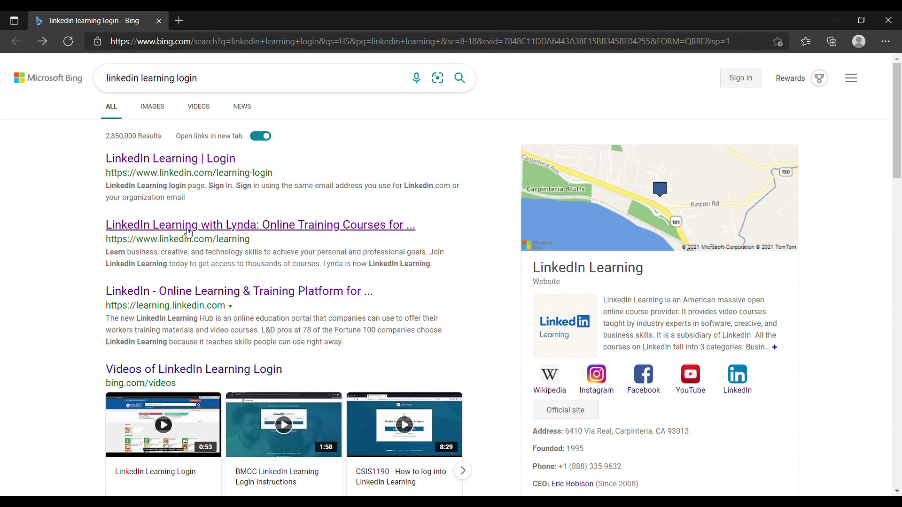
{"action": "left_click", "coordinate": [188, 233]}
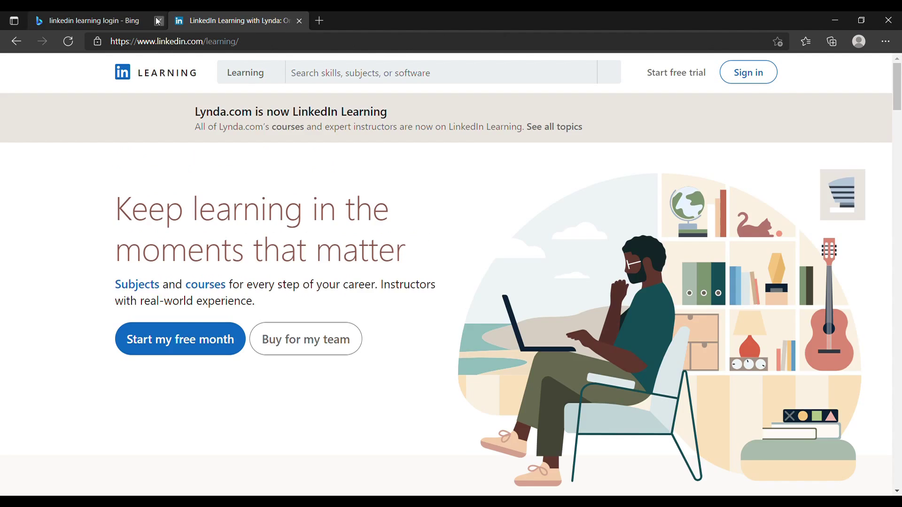
{"action": "left_click", "coordinate": [159, 22]}
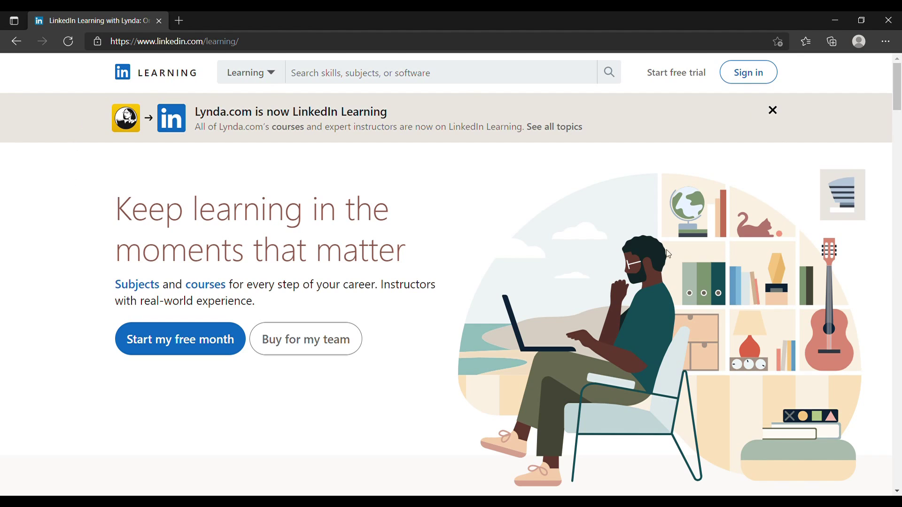
{"action": "left_click", "coordinate": [749, 73]}
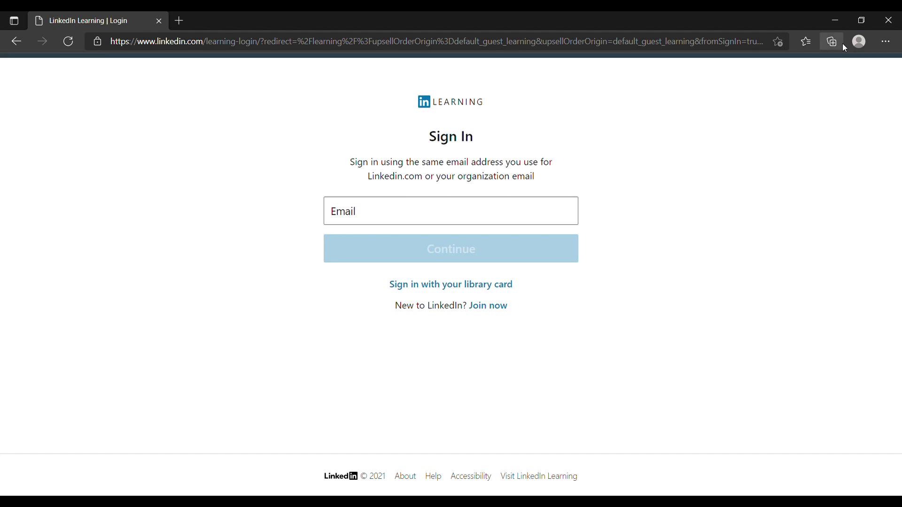
{"action": "left_click", "coordinate": [399, 203]}
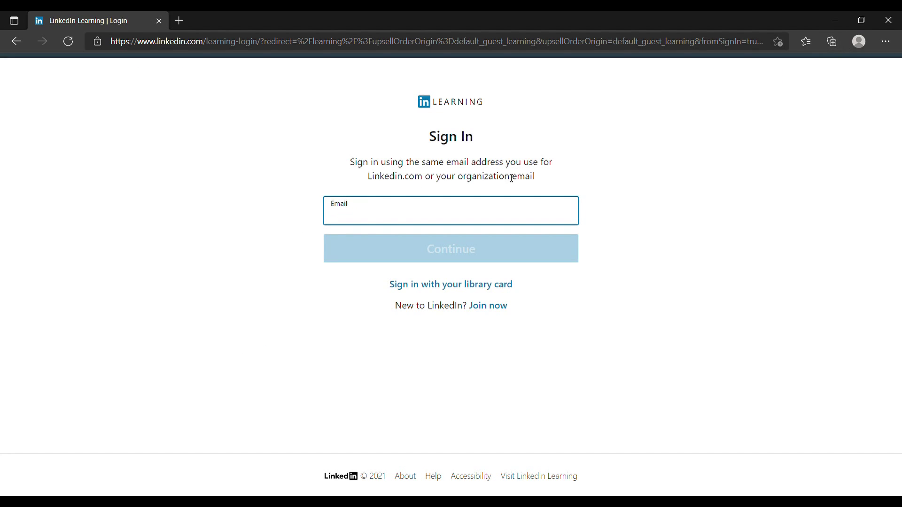
{"action": "key", "text": "ctrl+v"}
{"action": "left_click", "coordinate": [171, 268]}
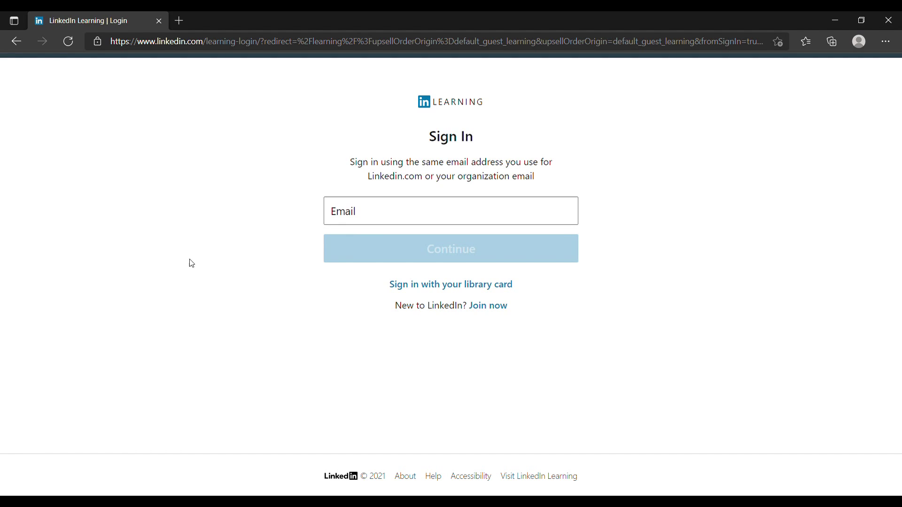
Enter harvard.edu in the sign-in Email field
{"action": "left_click", "coordinate": [394, 214]}
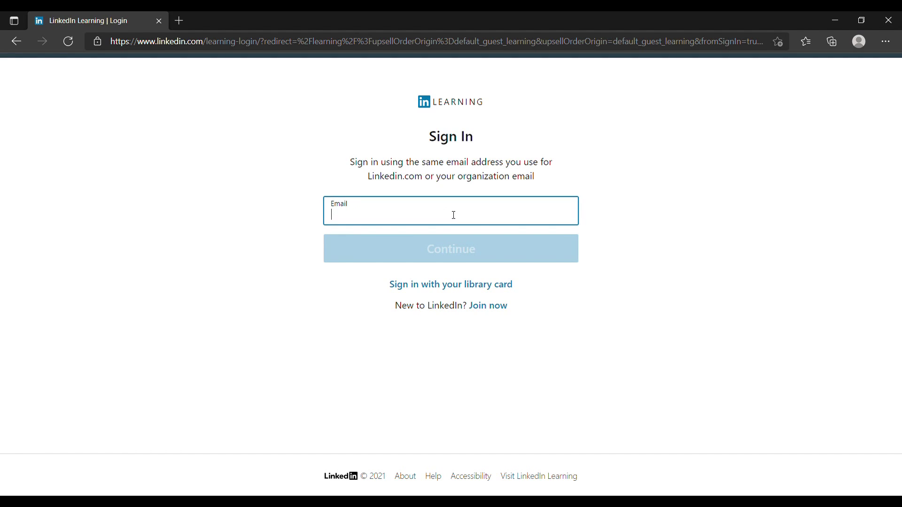
{"action": "left_click", "coordinate": [147, 326]}
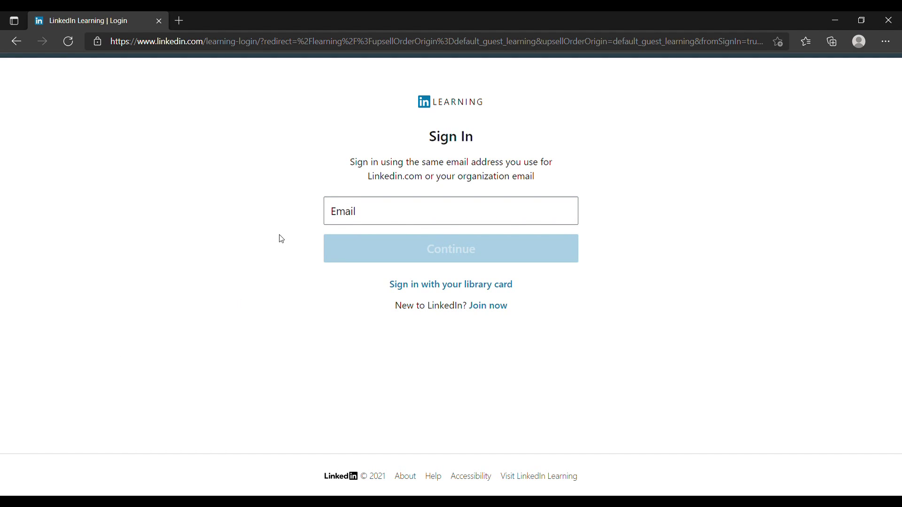
{"action": "left_click", "coordinate": [405, 215]}
{"action": "type", "text": "ha"}
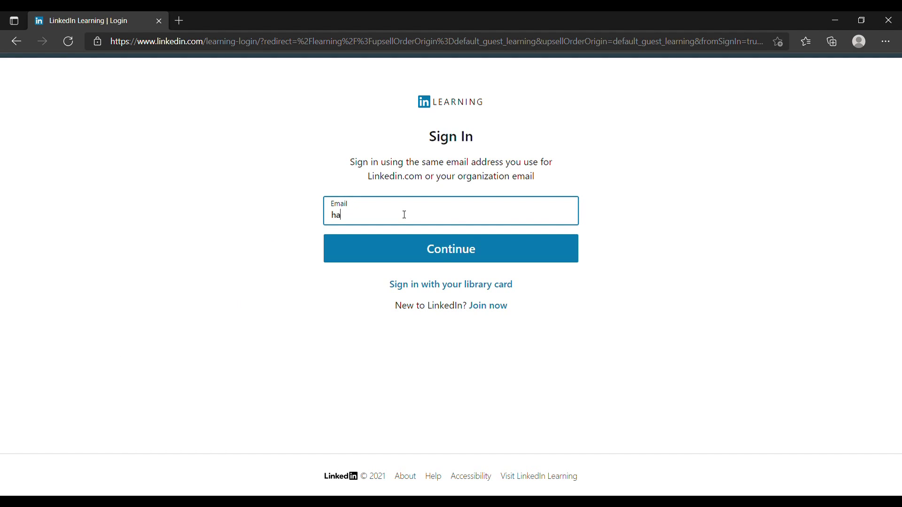
{"action": "type", "text": "rvard.edu"}
Repeatedly highlight the harvard.edu entry to point it out
{"action": "double_click", "coordinate": [392, 221]}
{"action": "left_click", "coordinate": [407, 218]}
{"action": "left_click_drag", "start_coordinate": [393, 217], "coordinate": [312, 218]}
{"action": "left_click", "coordinate": [420, 222]}
{"action": "left_click_drag", "start_coordinate": [390, 219], "coordinate": [316, 225]}
{"action": "left_click", "coordinate": [399, 218]}
{"action": "left_click_drag", "start_coordinate": [393, 217], "coordinate": [298, 217]}
{"action": "left_click", "coordinate": [409, 219]}
Briefly add then remove an @ before harvard.edu, and submit the entry
{"action": "key", "text": "Home"}
{"action": "type", "text": "@"}
{"action": "key", "text": "BackSpace"}
{"action": "left_click_drag", "start_coordinate": [412, 223], "coordinate": [239, 232]}
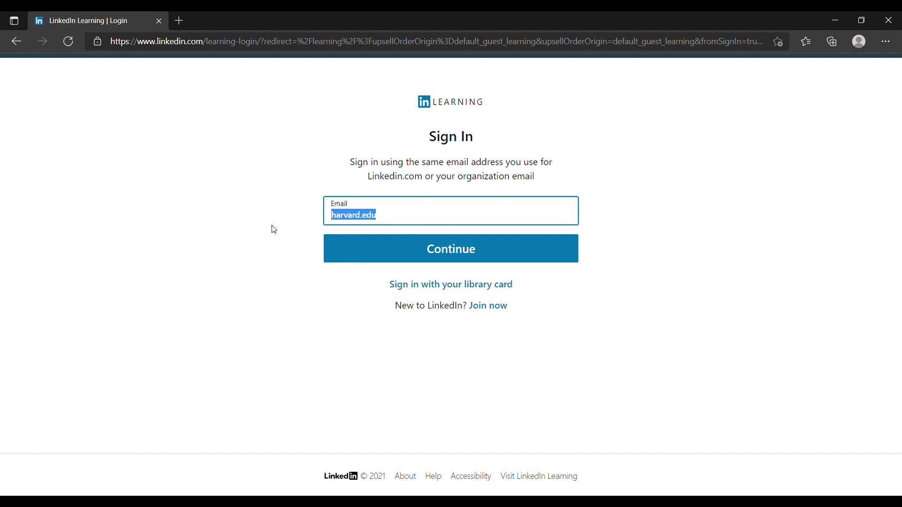
{"action": "left_click", "coordinate": [404, 252]}
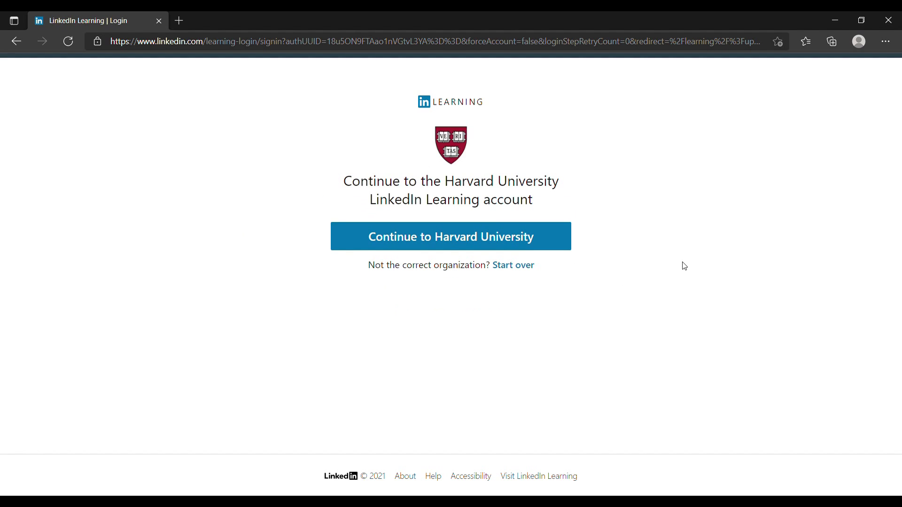
Highlight the Harvard University account heading to point it out
{"action": "left_click_drag", "start_coordinate": [335, 184], "coordinate": [568, 209]}
{"action": "left_click", "coordinate": [436, 211]}
Continue to Harvard University and sign in to HarvardKey with the account e-mail and password
{"action": "left_click", "coordinate": [453, 249]}
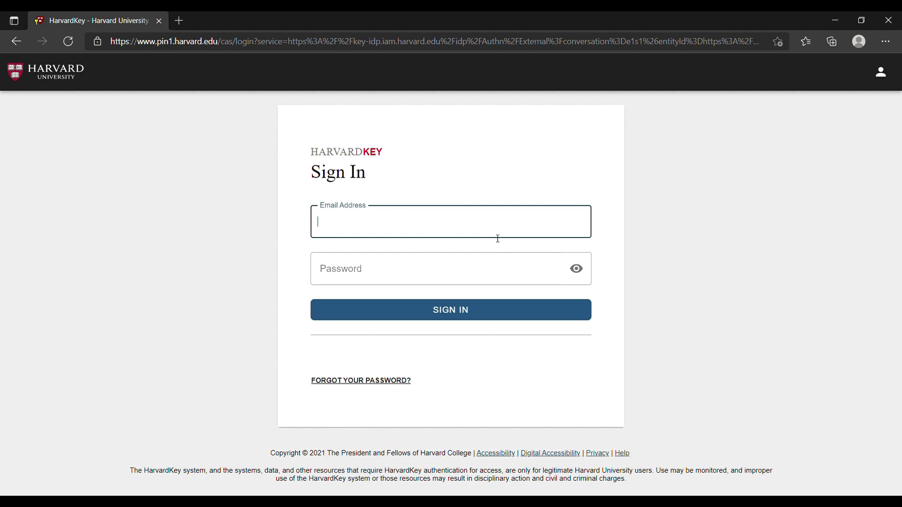
{"action": "left_click", "coordinate": [106, 232]}
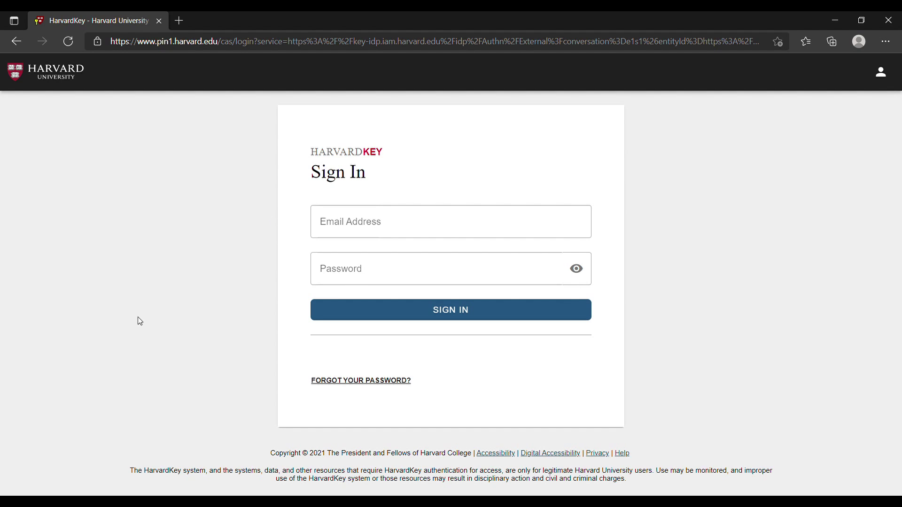
{"action": "left_click", "coordinate": [379, 232]}
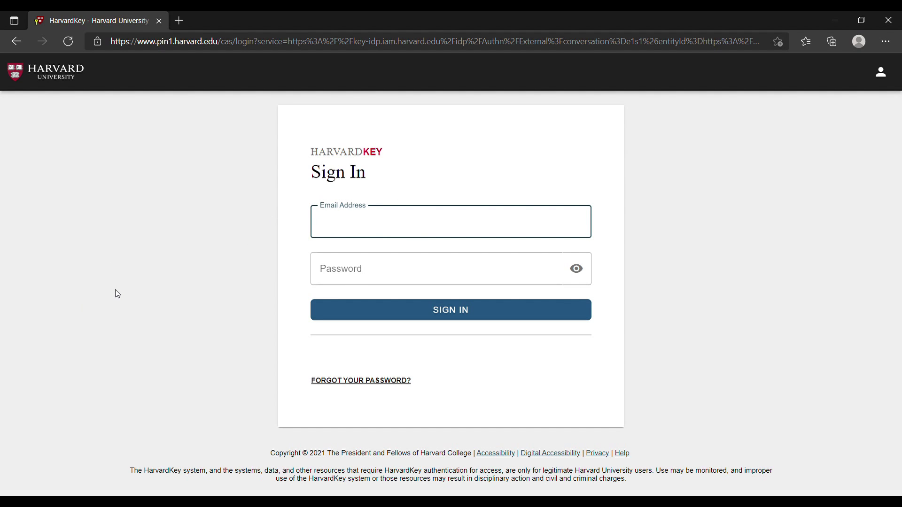
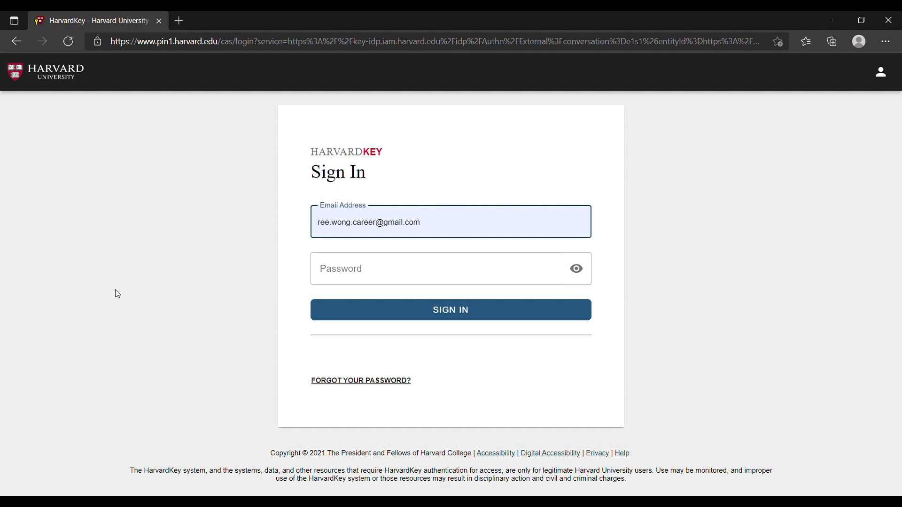
{"action": "key", "text": "Return"}
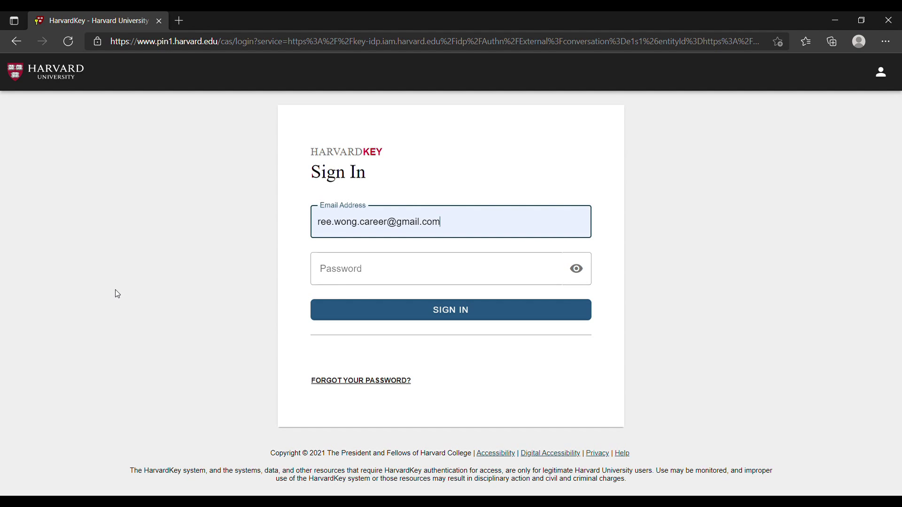
{"action": "key", "text": "Tab"}
{"action": "type", "text": "••"}
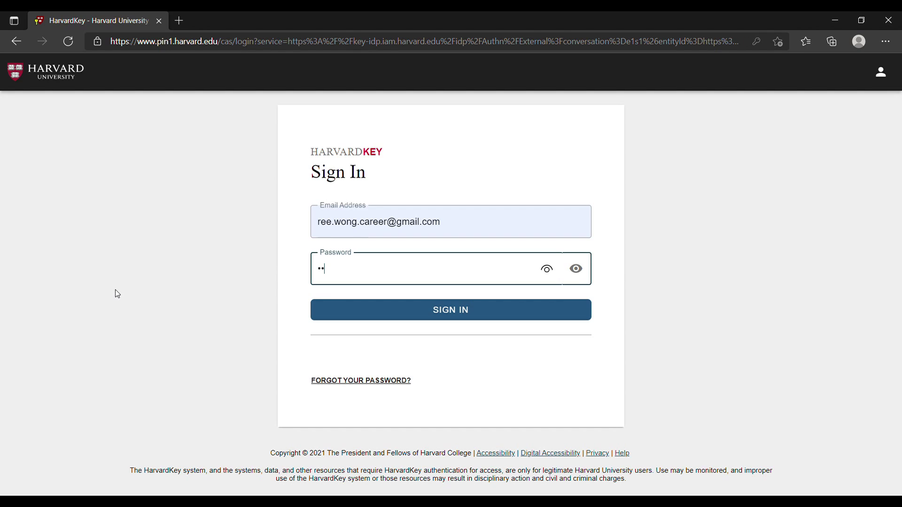
{"action": "type", "text": "•••••••••"}
{"action": "left_click", "coordinate": [484, 315]}
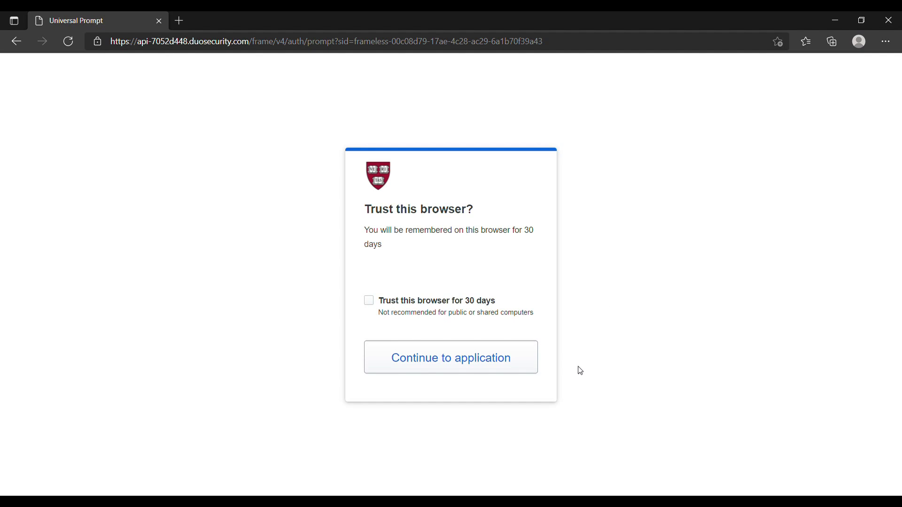
Continue to the LinkedIn Learning application, then open and close the Me account menu several times
{"action": "left_click", "coordinate": [512, 359]}
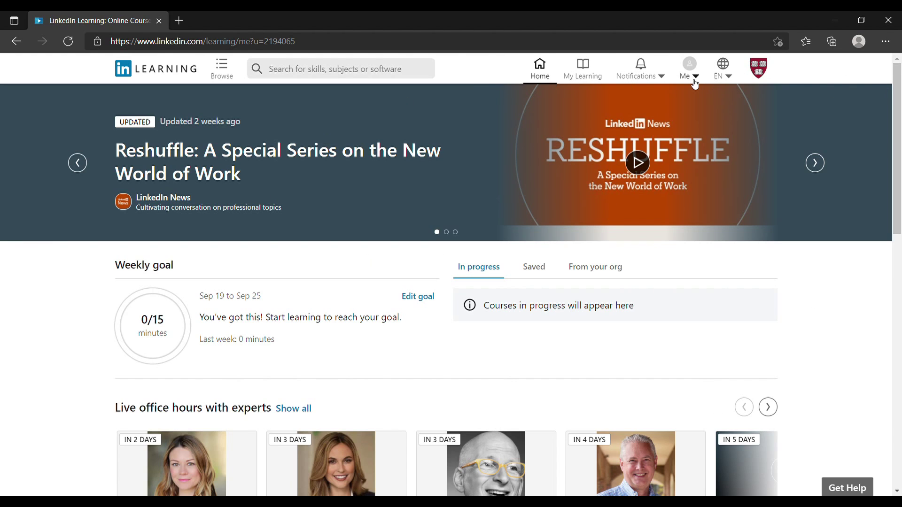
{"action": "left_click", "coordinate": [695, 77]}
{"action": "left_click", "coordinate": [869, 346]}
{"action": "left_click", "coordinate": [694, 74]}
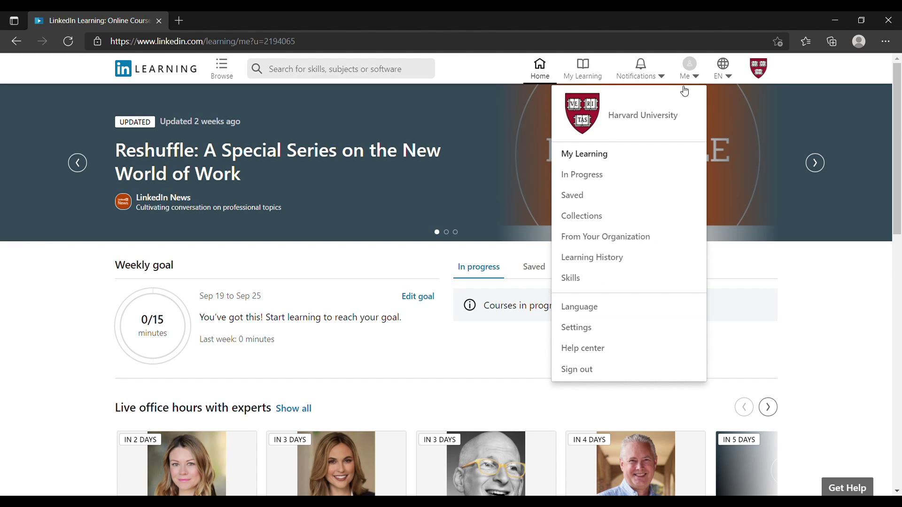
{"action": "left_click", "coordinate": [694, 76]}
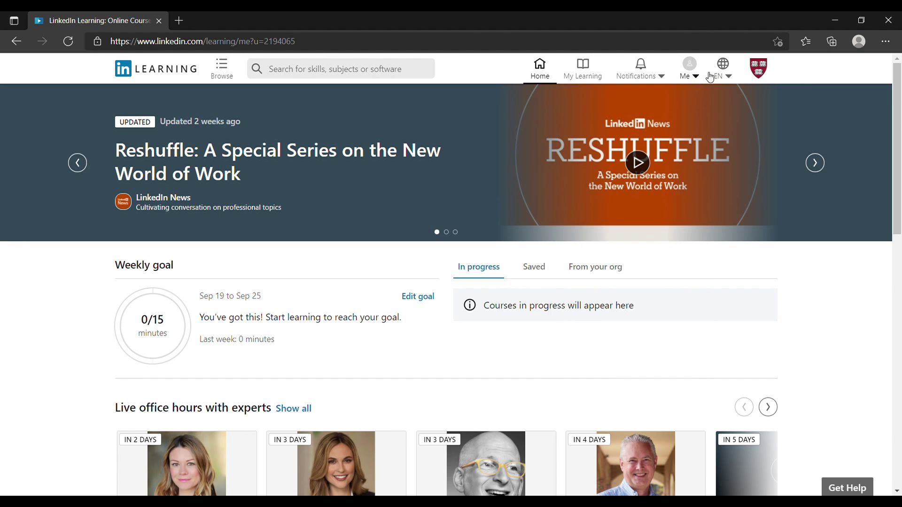
{"action": "left_click", "coordinate": [698, 78]}
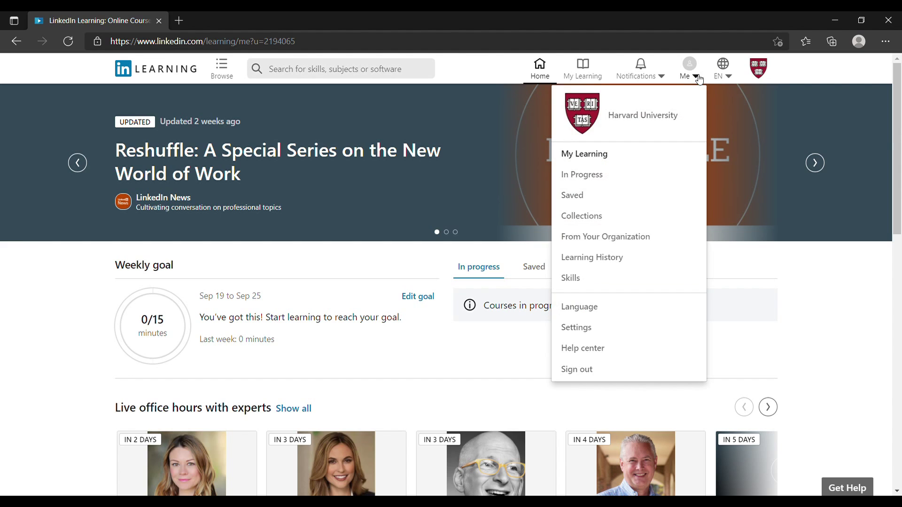
{"action": "left_click", "coordinate": [698, 78]}
{"action": "left_click", "coordinate": [697, 77]}
{"action": "left_click", "coordinate": [700, 79]}
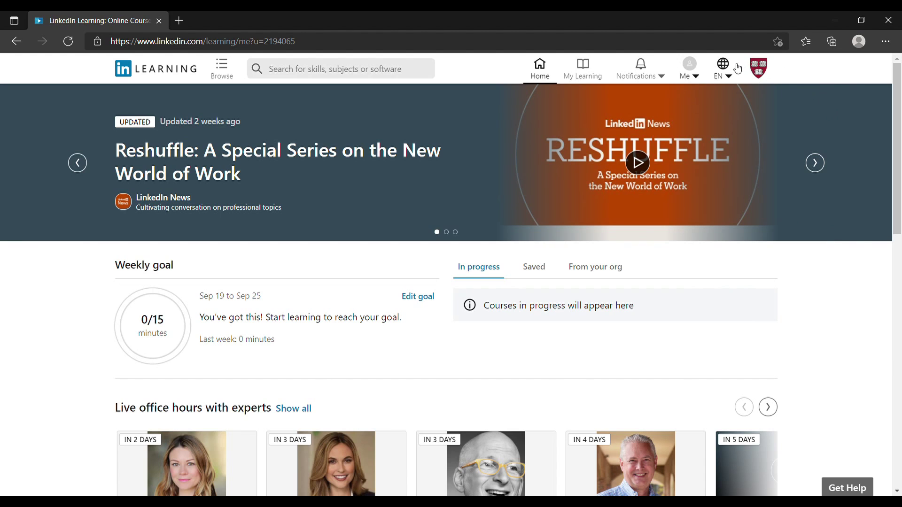
From Me > Settings, choose Connect my account for the personal LinkedIn profile
{"action": "left_click", "coordinate": [697, 79]}
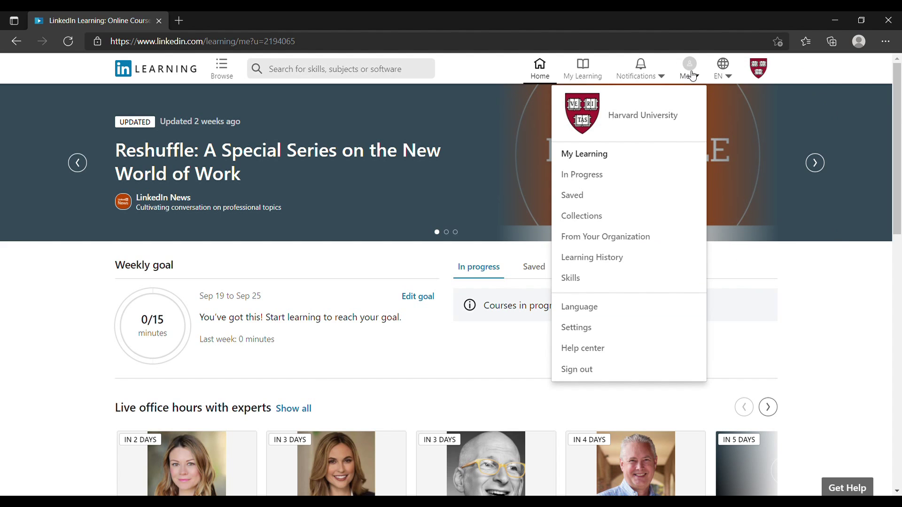
{"action": "left_click", "coordinate": [587, 332]}
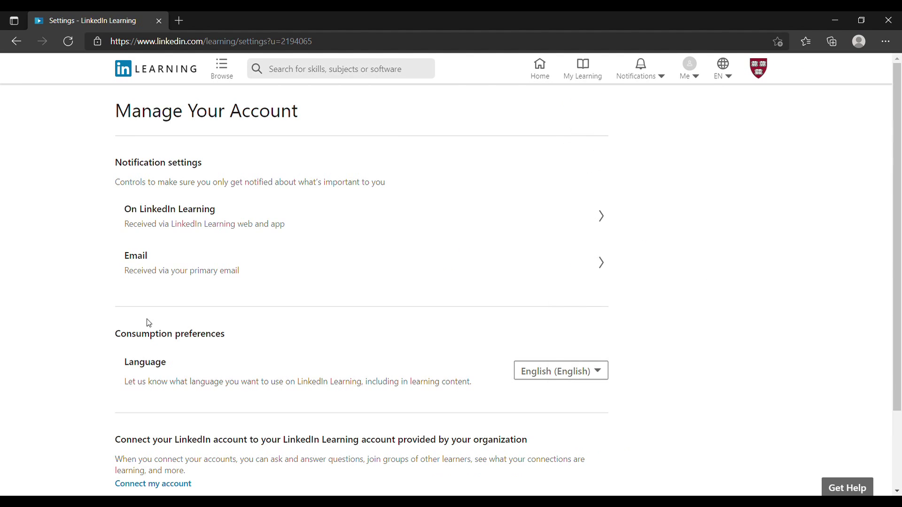
{"action": "scroll", "coordinate": [77, 285], "scroll_direction": "down", "scroll_amount": 2}
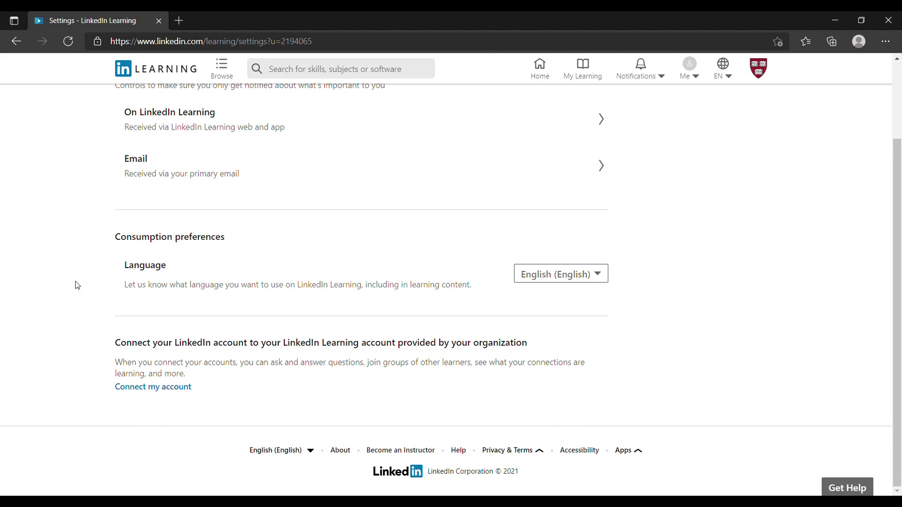
{"action": "left_click", "coordinate": [132, 389]}
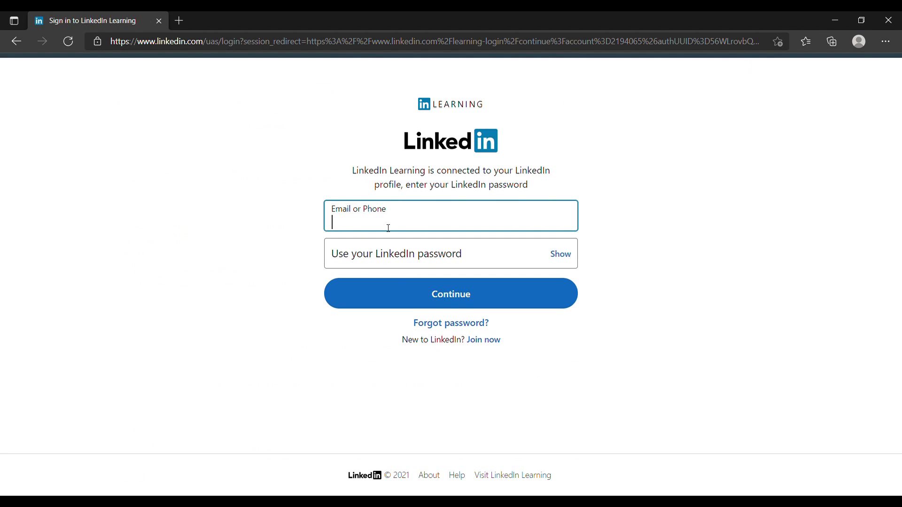
Sign in to LinkedIn with the suggested e-mail address and the account password
{"action": "type", "text": "e"}
{"action": "key", "text": "Down"}
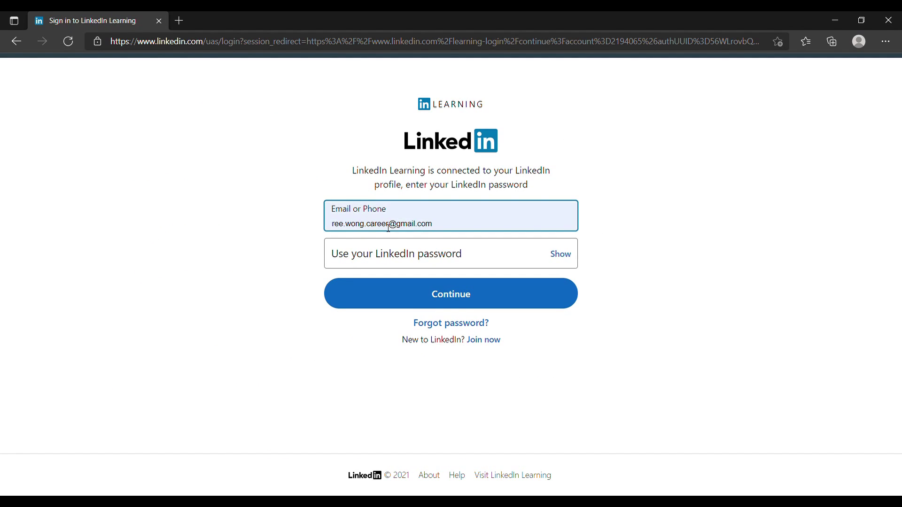
{"action": "key", "text": "Return"}
{"action": "key", "text": "Tab"}
{"action": "type", "text": "••"}
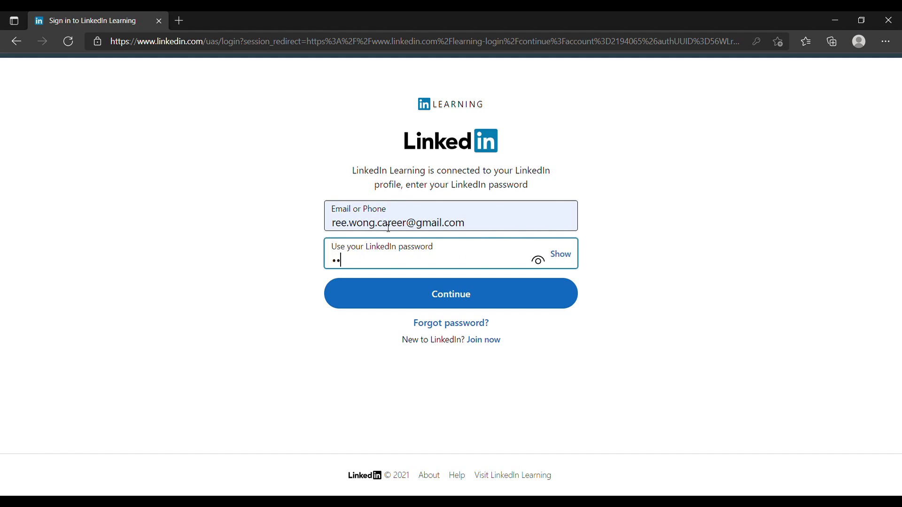
{"action": "type", "text": "•••••••••"}
{"action": "key", "text": "Tab"}
{"action": "left_click", "coordinate": [466, 293]}
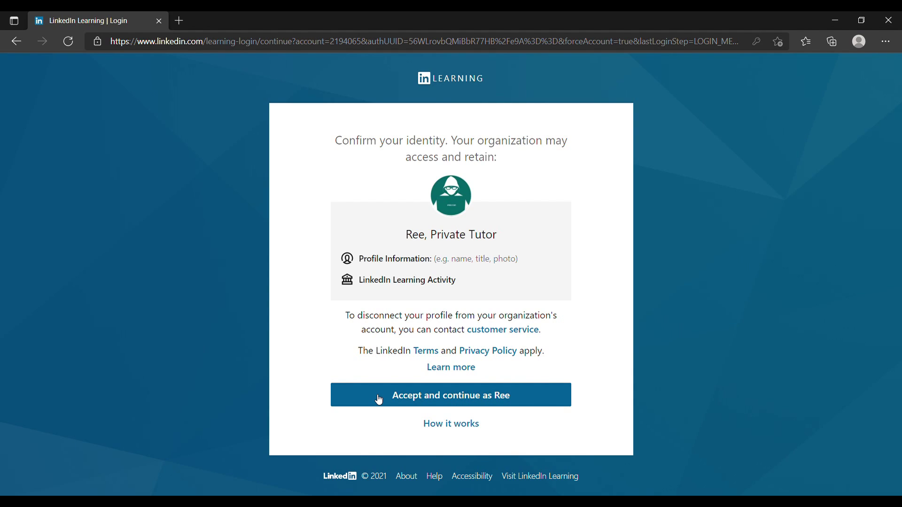
Accept and continue linking the profile, review the Disconnect section in Settings, then go to My Learning
{"action": "left_click", "coordinate": [379, 400]}
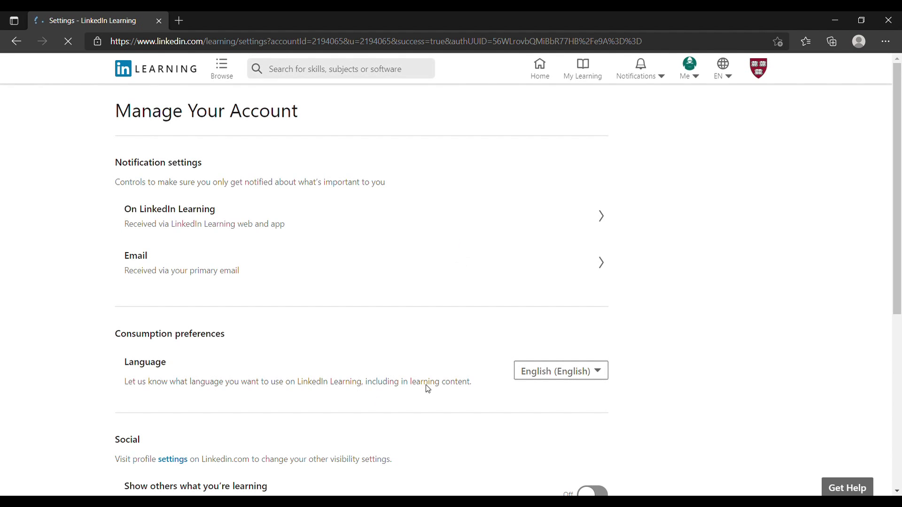
{"action": "scroll", "coordinate": [733, 301], "scroll_direction": "down", "scroll_amount": 6}
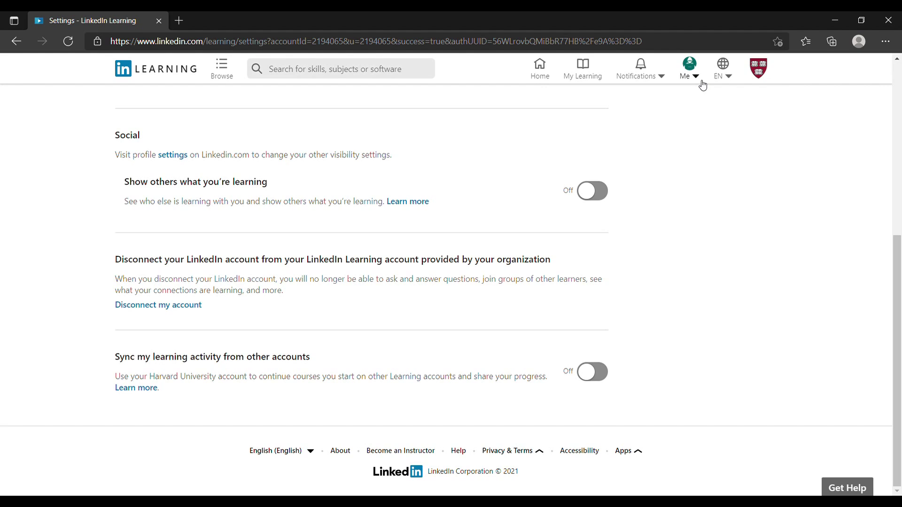
{"action": "left_click", "coordinate": [585, 72]}
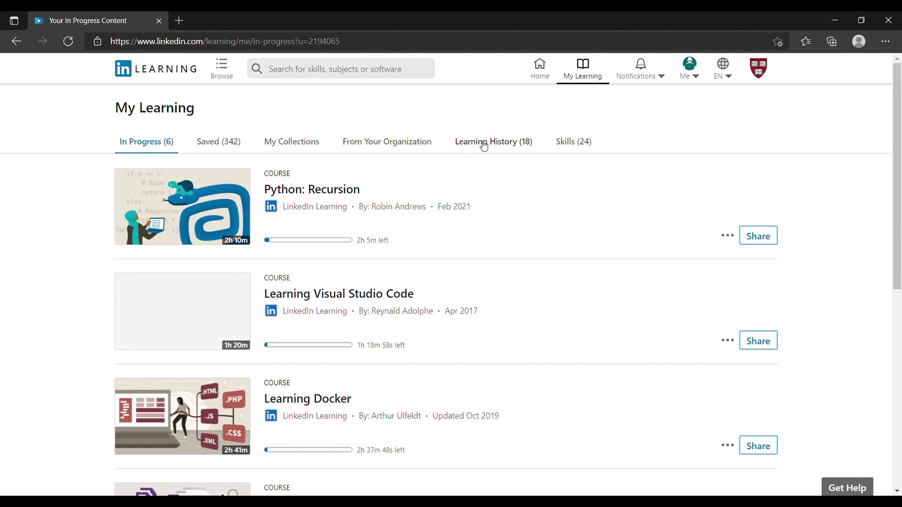
Switch My Learning to the Learning History (18) tab of completed courses
{"action": "left_click", "coordinate": [496, 144]}
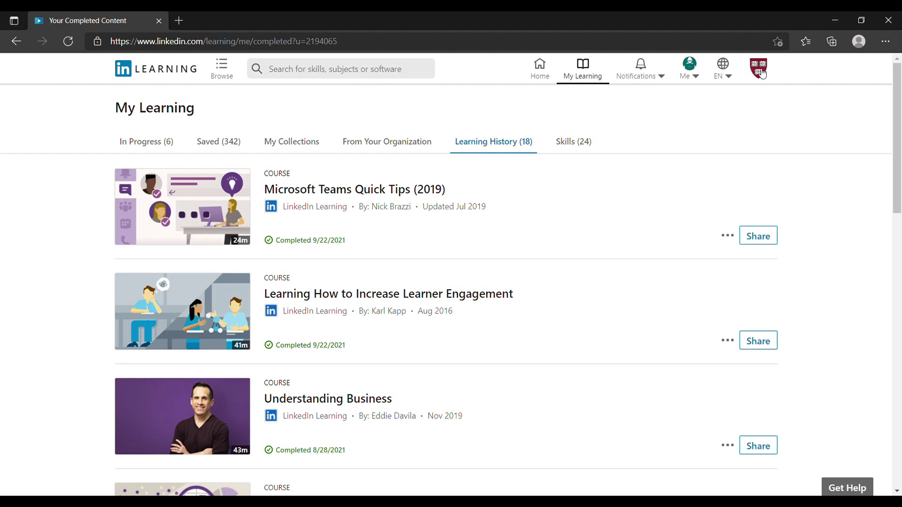